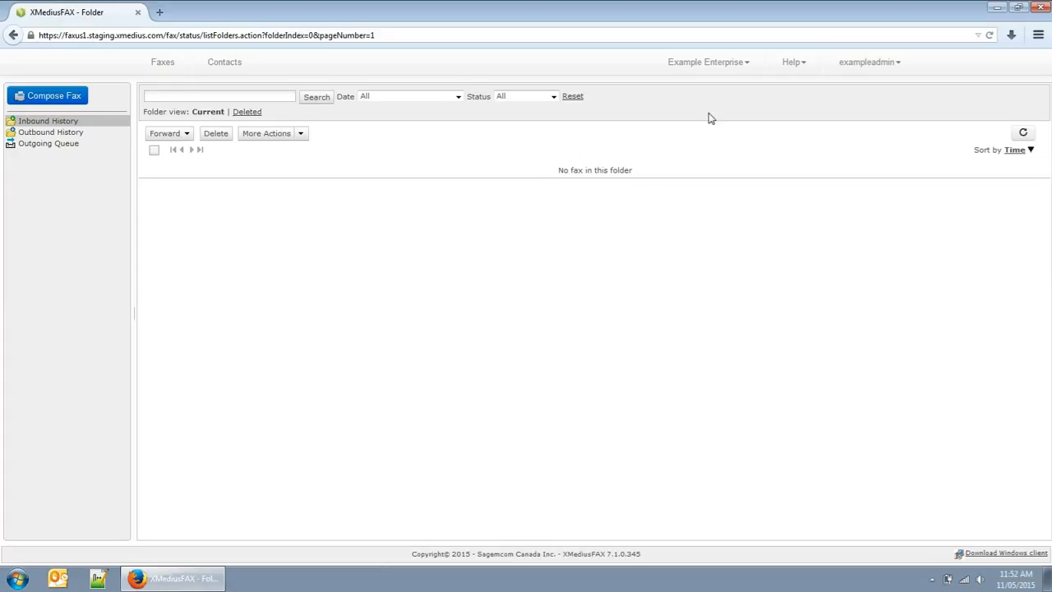
Step: Open the Basic profile in the enterprise fax settings and review its organization information and security options
left_click(739, 72)
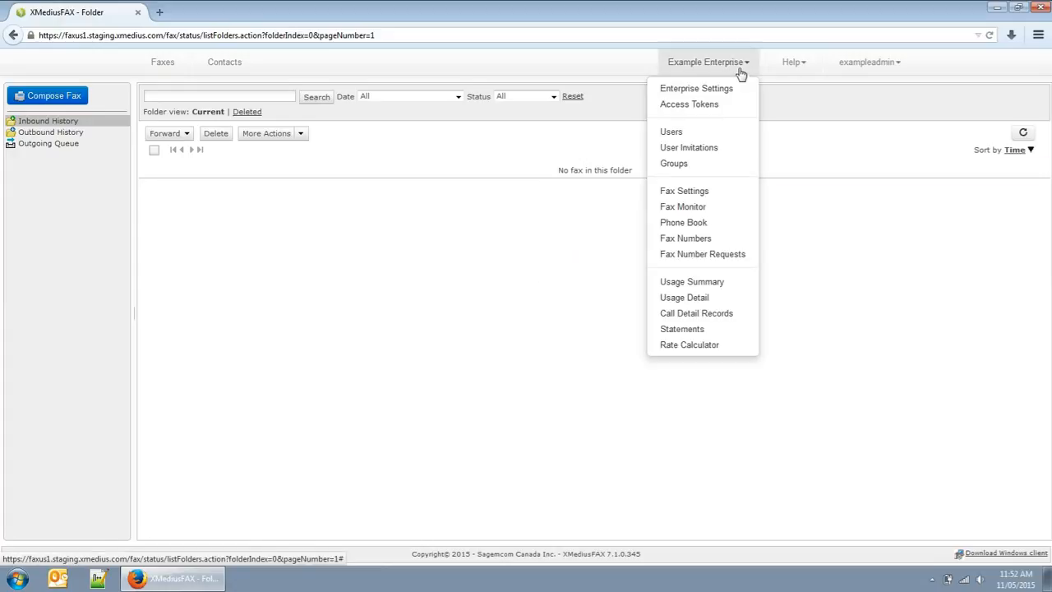
left_click(737, 198)
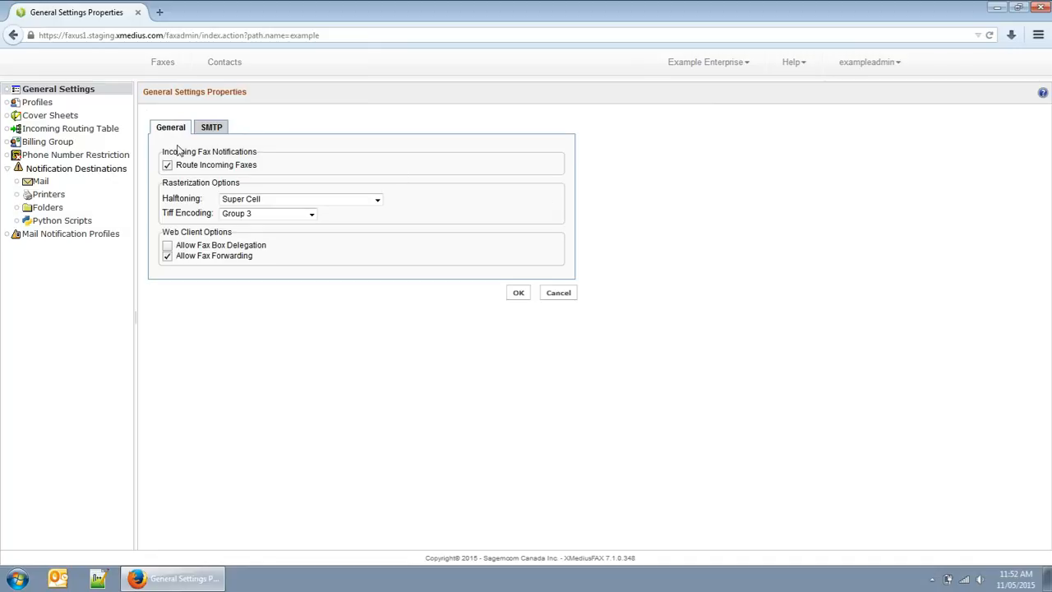
left_click(74, 108)
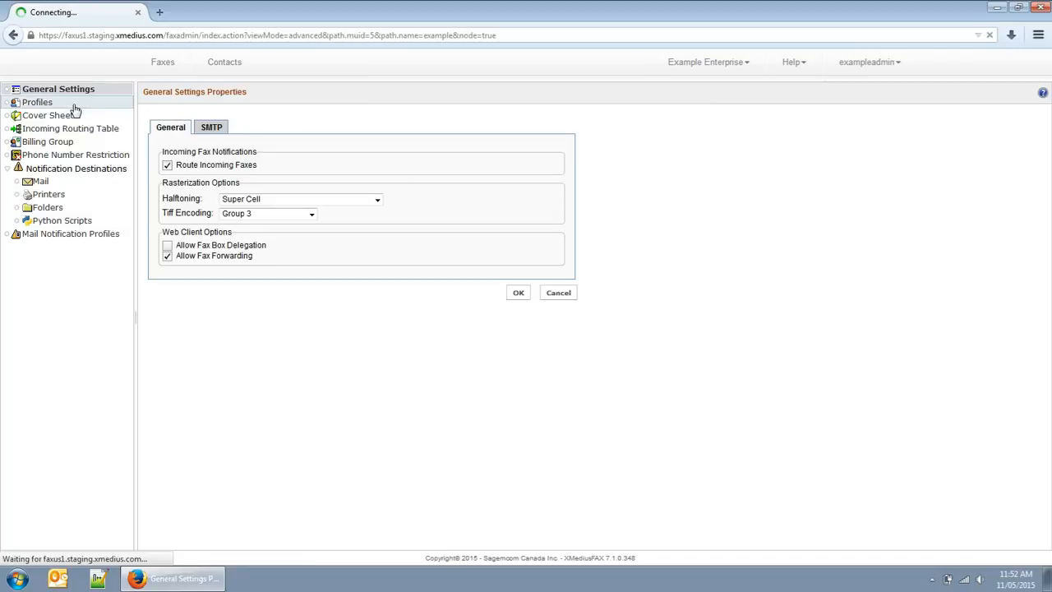
left_click(188, 158)
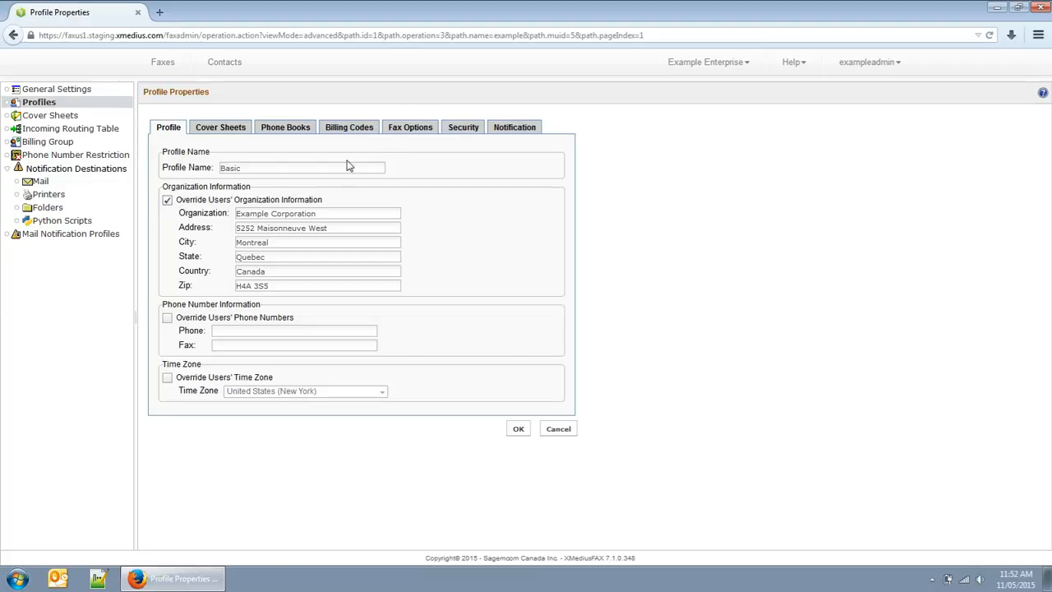
left_click(448, 133)
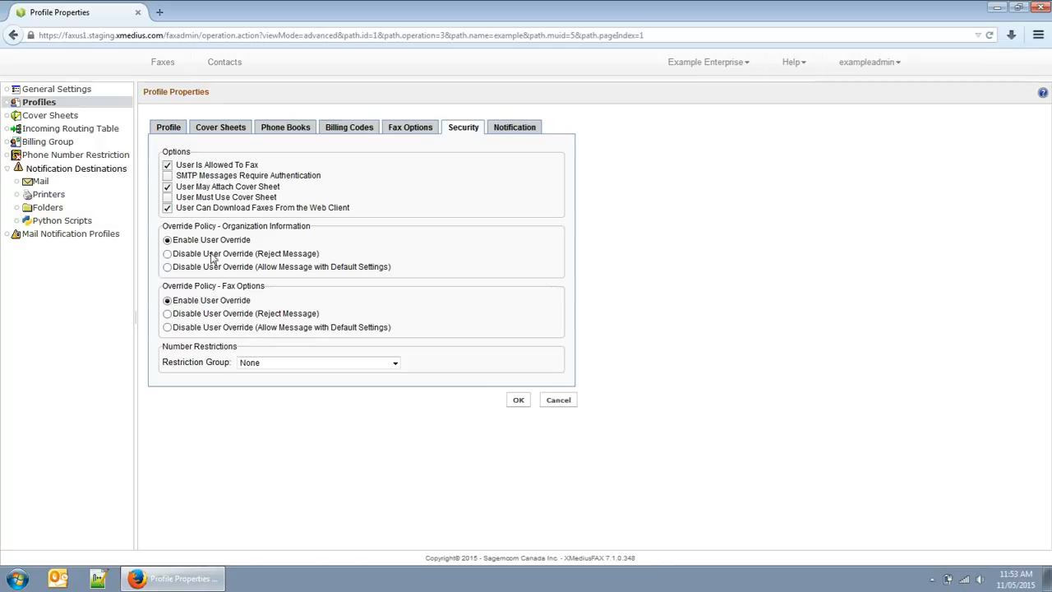
Step: Examine the Basic profile's fax options, including the available default and maximum choices for priority and resolution
left_click(396, 133)
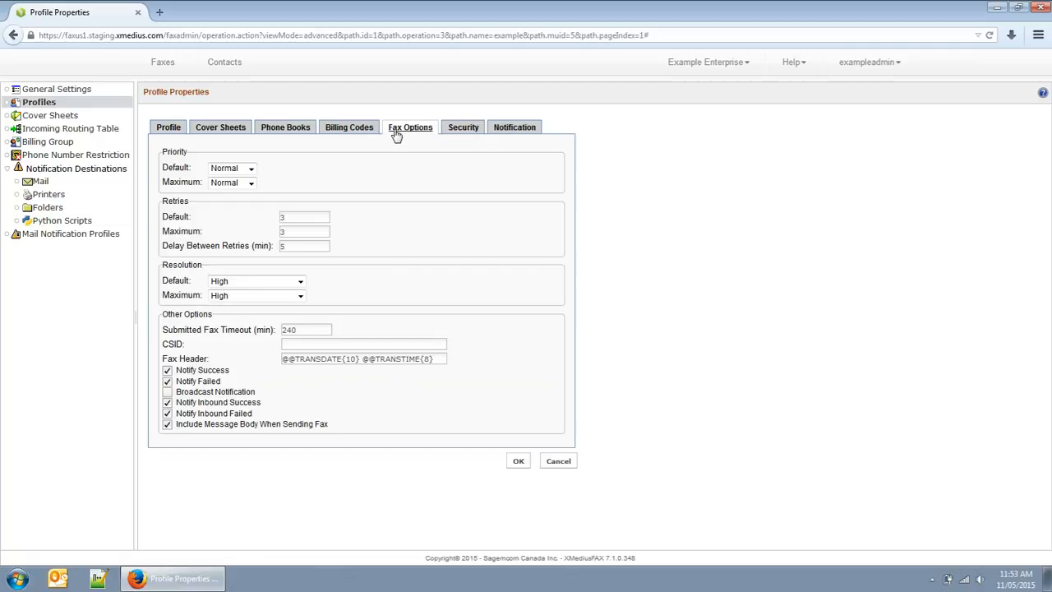
left_click(252, 169)
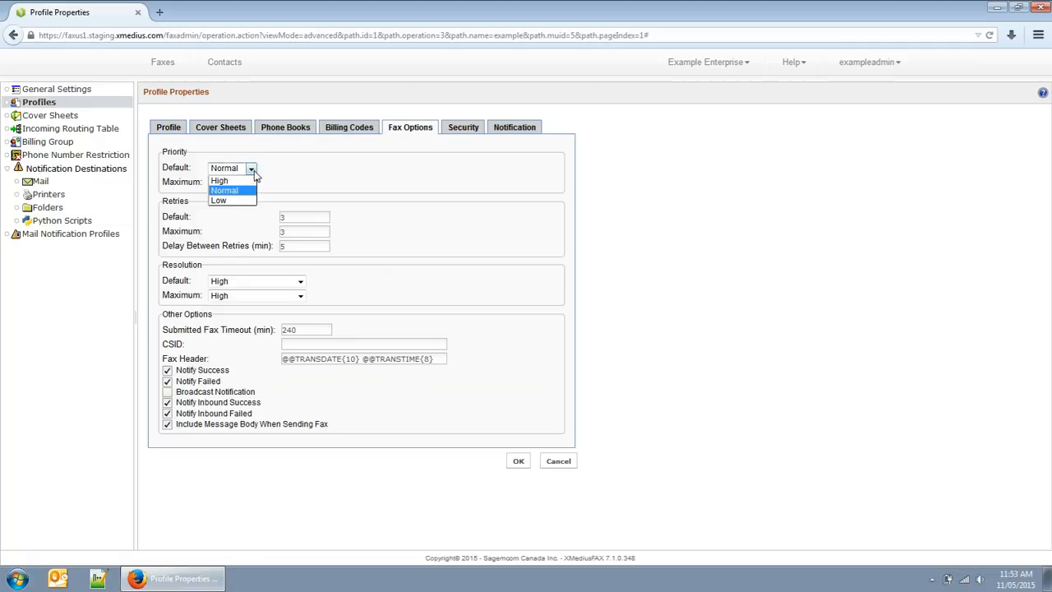
left_click(267, 177)
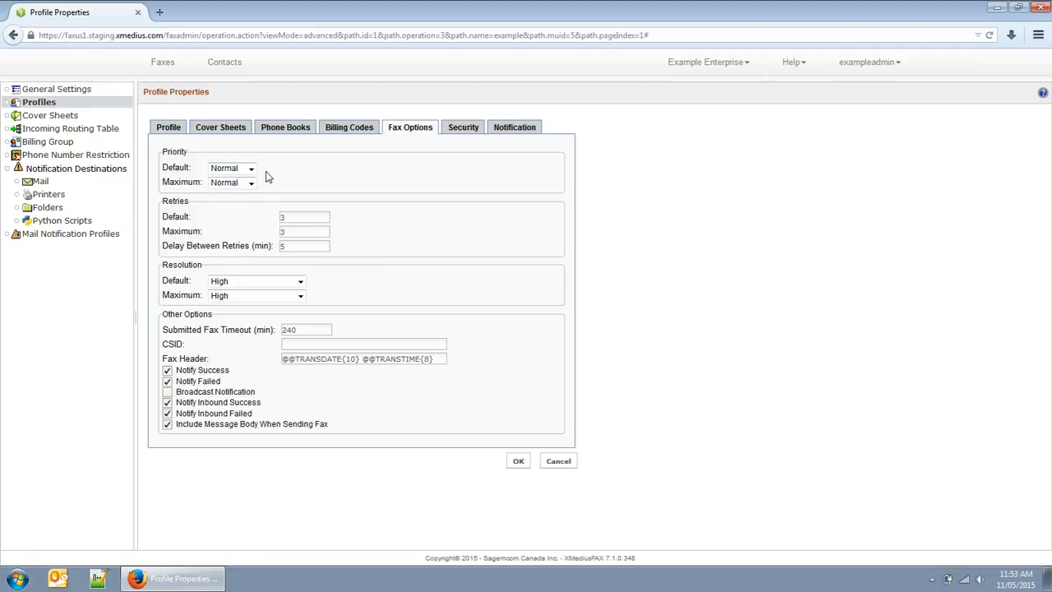
left_click(255, 183)
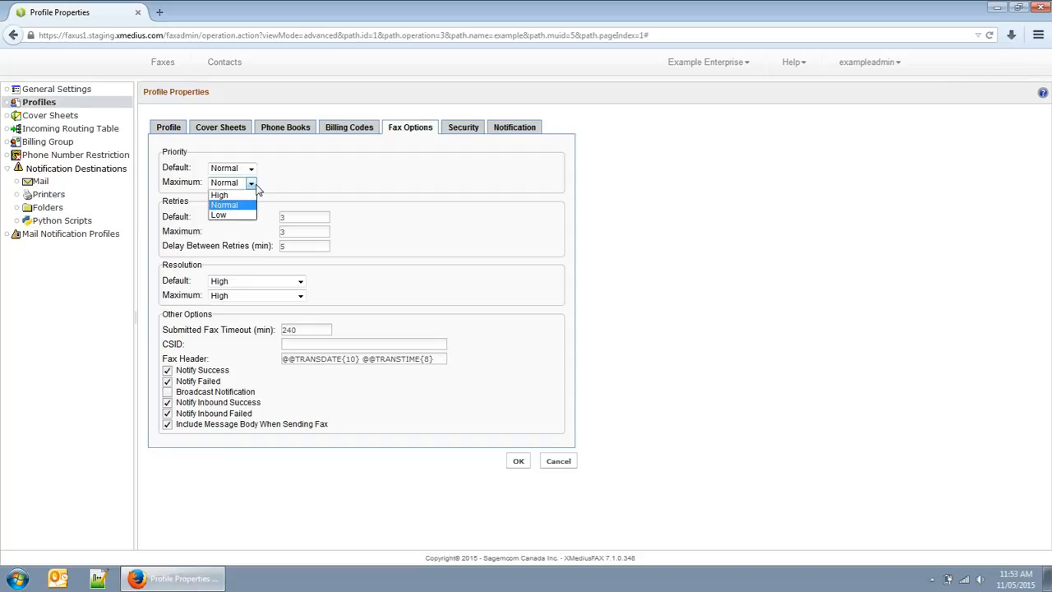
left_click(271, 190)
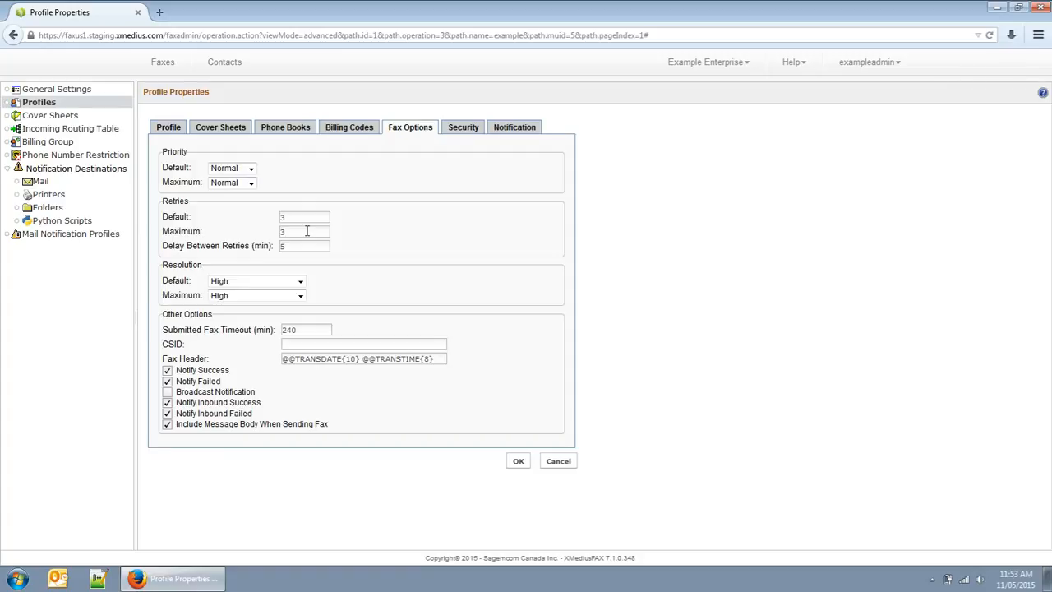
left_click(301, 281)
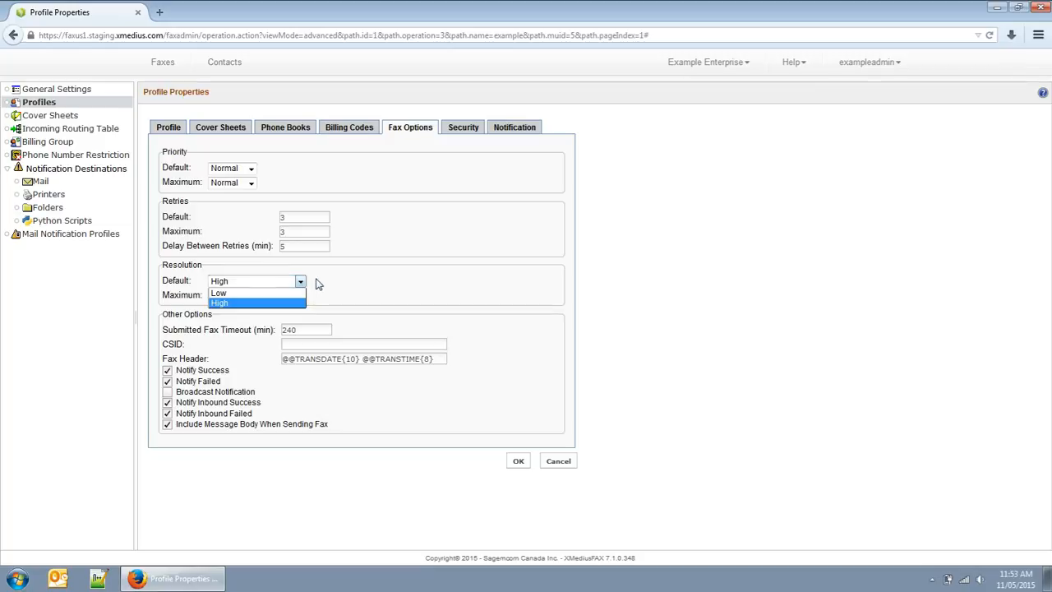
left_click(315, 283)
left_click(301, 296)
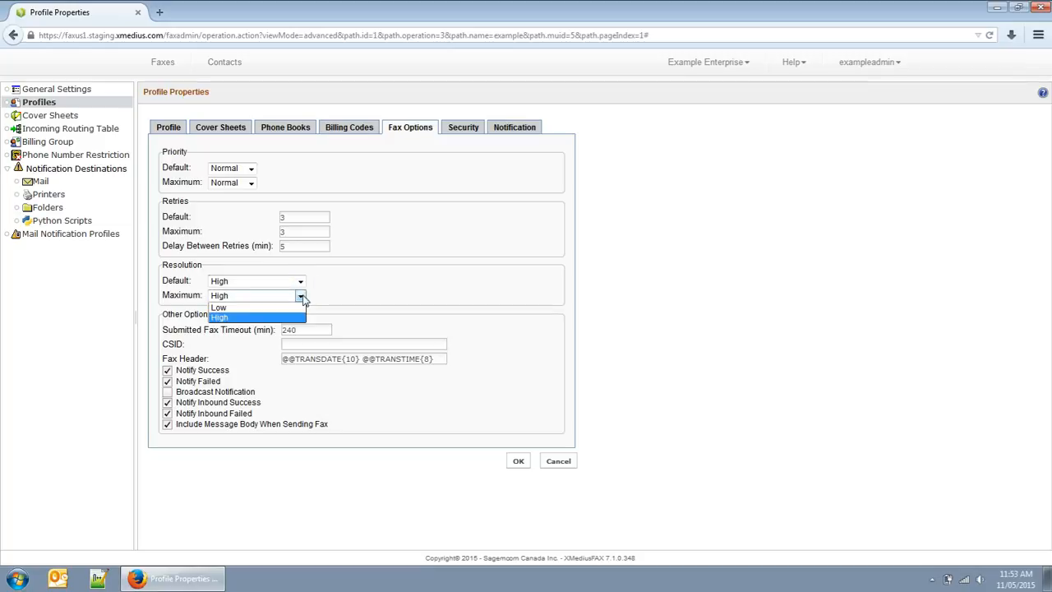
Step: Review the Basic profile's security and cover sheet settings, and the enterprise's list of cover sheets
left_click(460, 130)
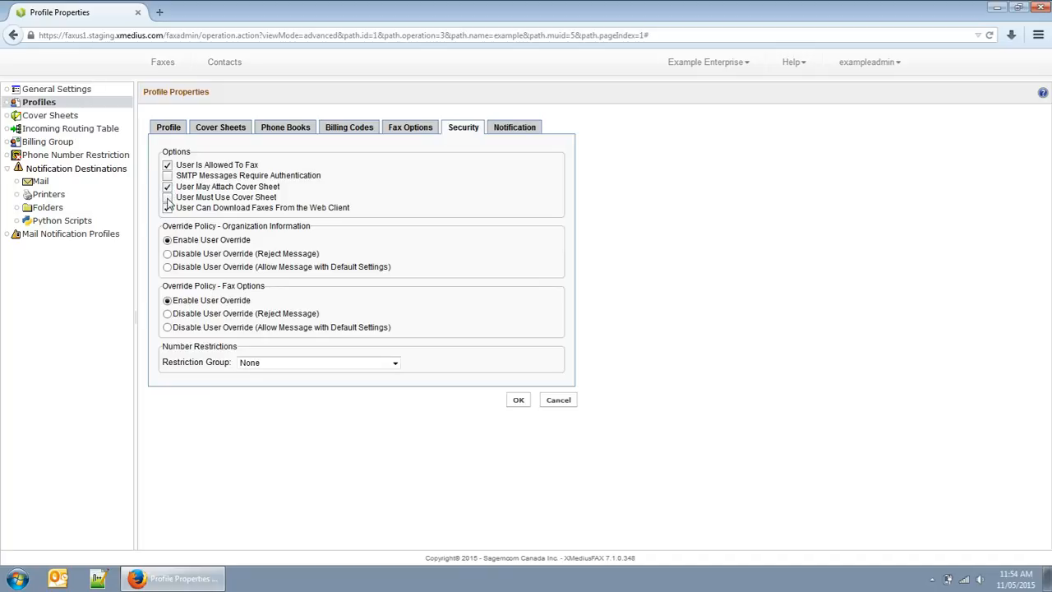
left_click(220, 130)
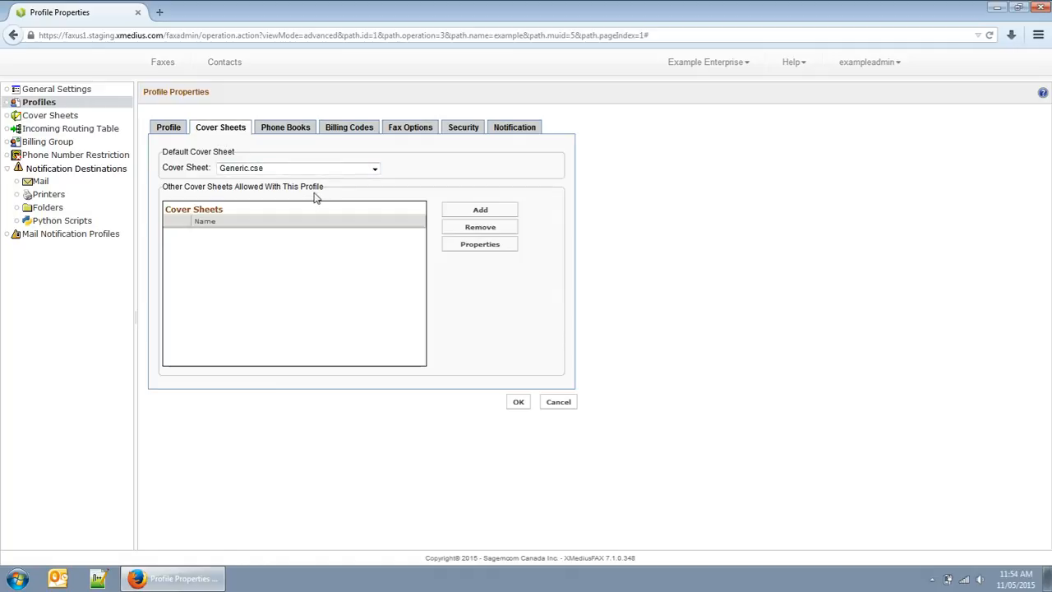
left_click(97, 122)
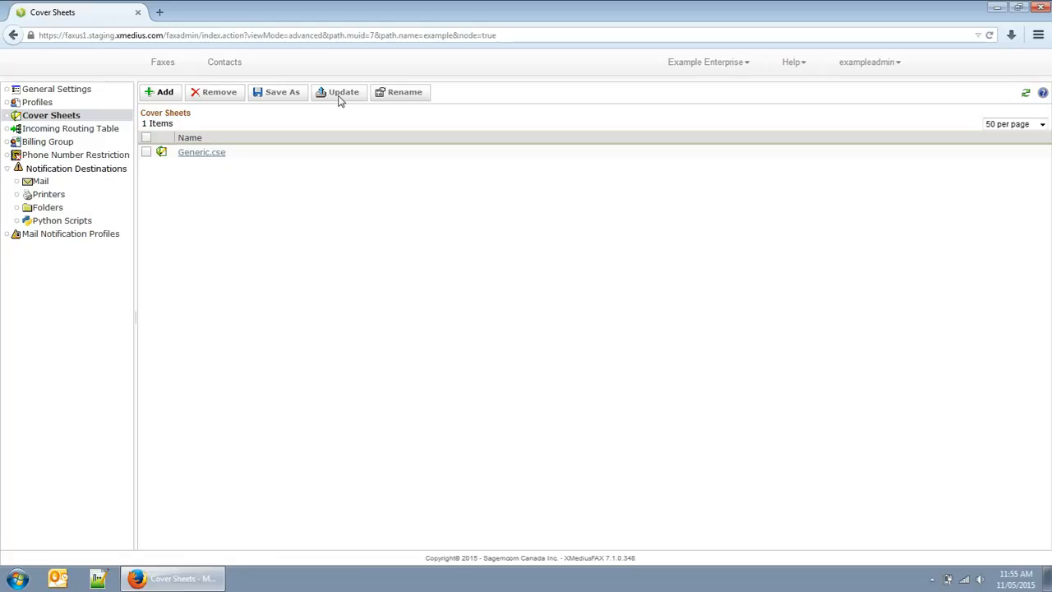
Step: Start a new phone number restriction group named "Example restricted"
left_click(126, 156)
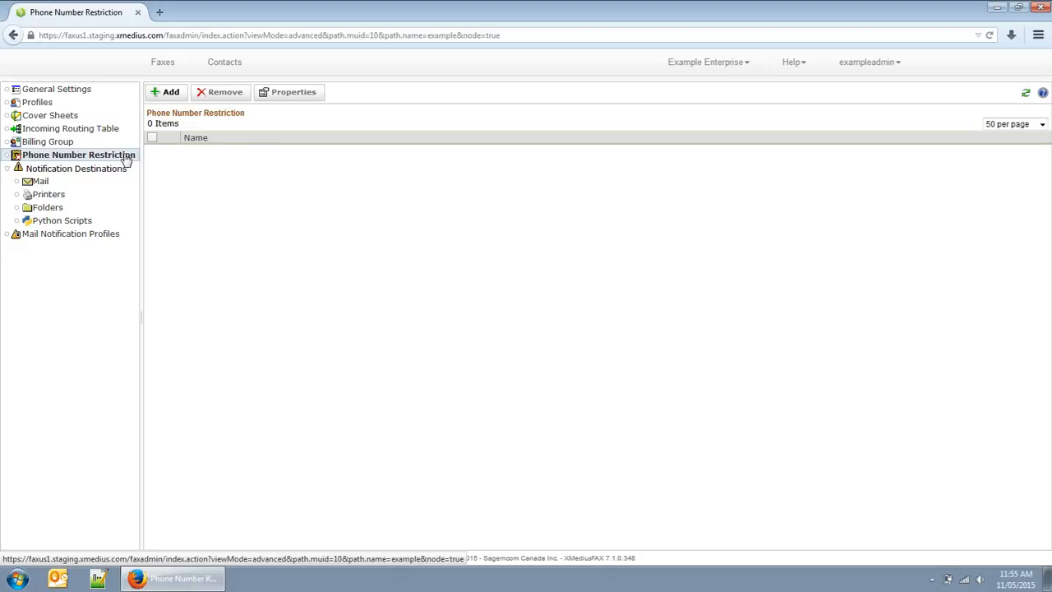
left_click(172, 95)
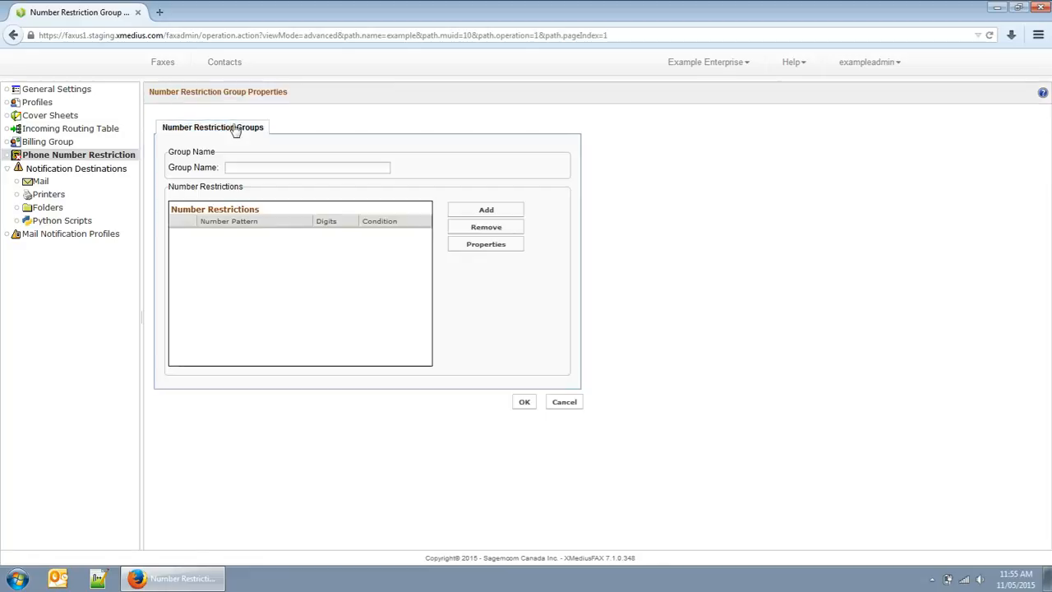
left_click(335, 169)
type("Example restricted")
Step: Add a restriction entry with number pattern 011* and a condition of at least 3 digits, and save the restriction group
left_click(485, 211)
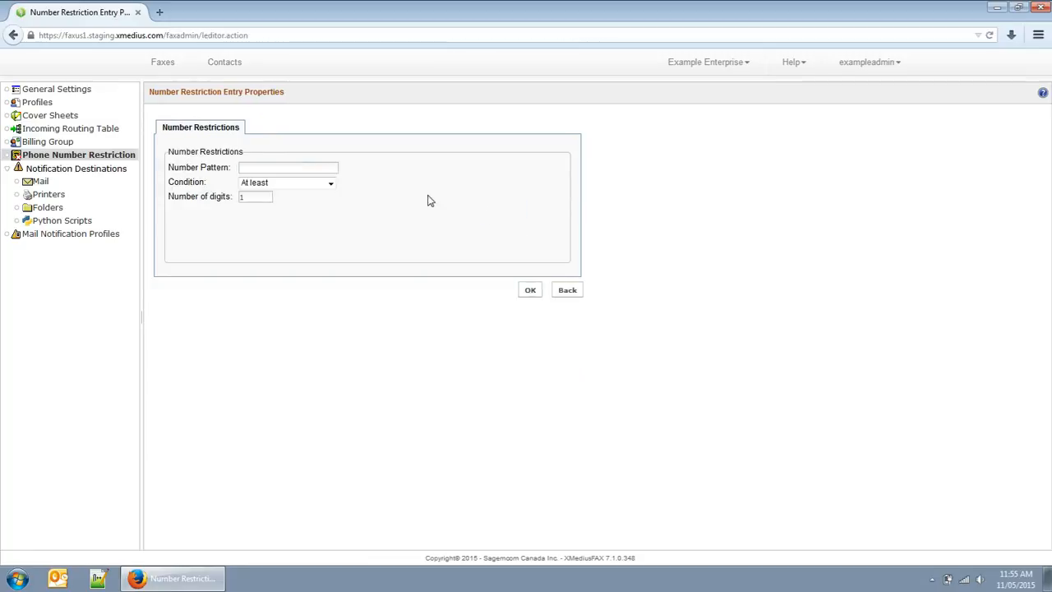
left_click(336, 170)
type("011*")
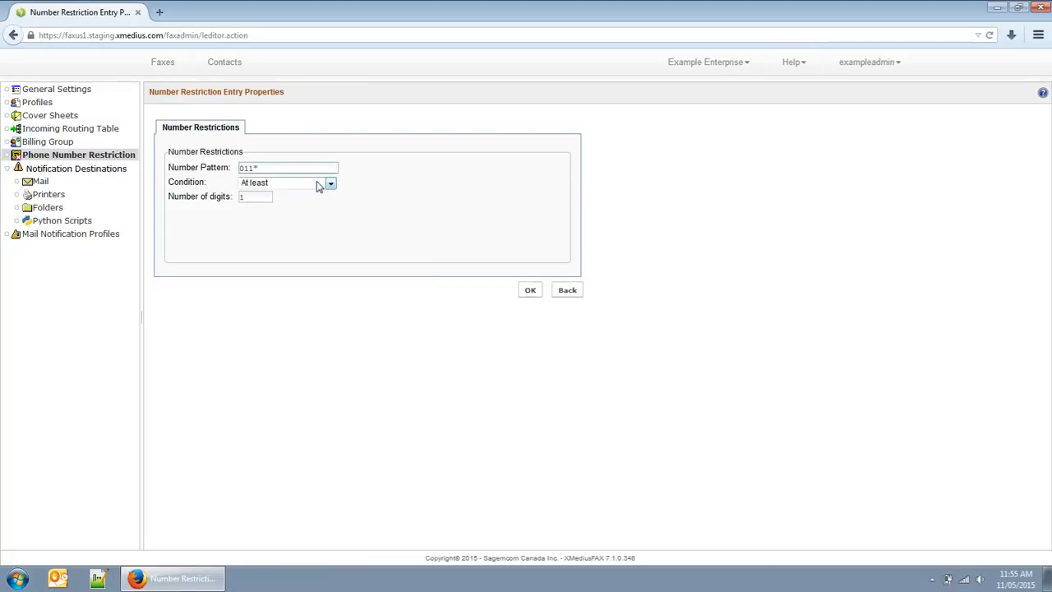
left_click(267, 196)
key("BackSpace")
type("3")
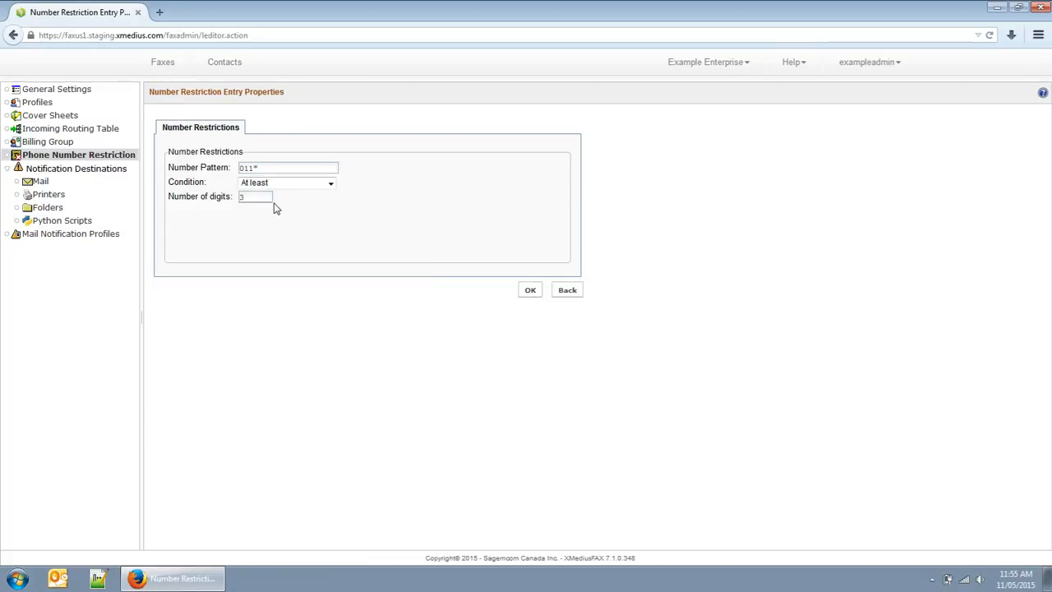
left_click(531, 293)
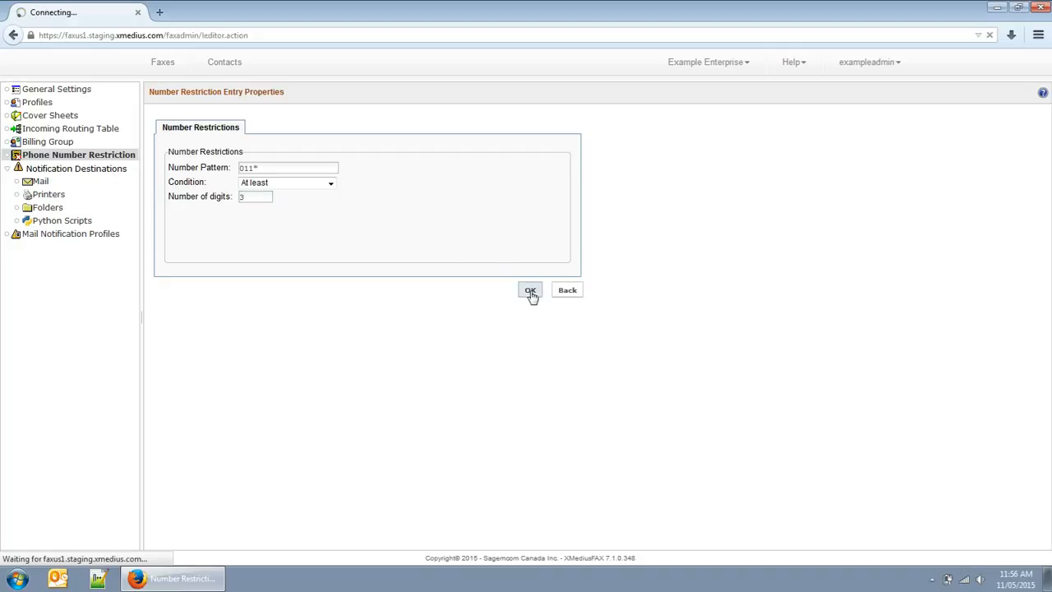
left_click(526, 401)
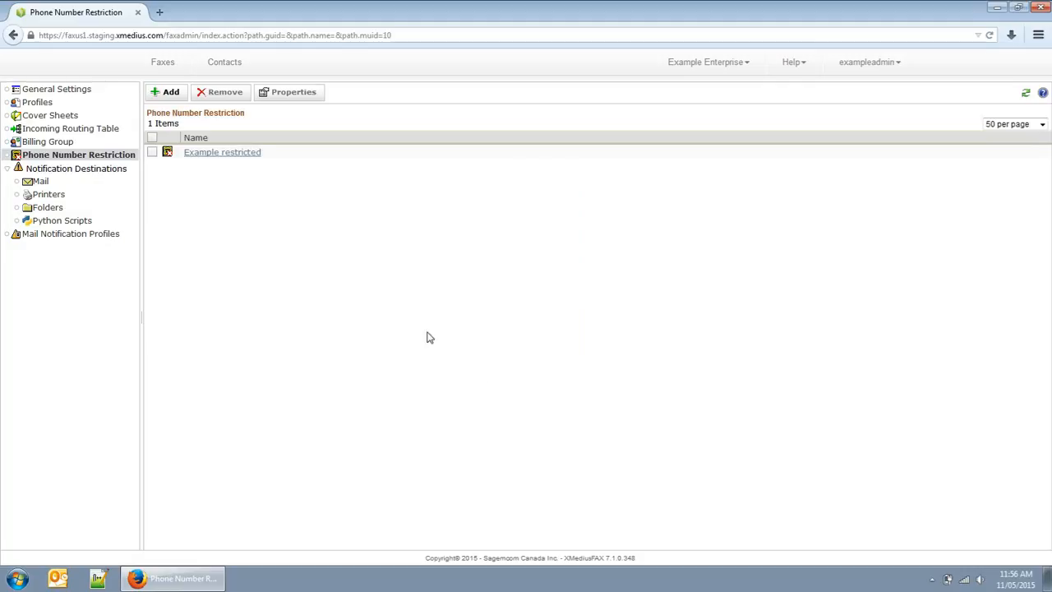
Step: Set the number restriction group in the Basic profile's security settings to Example restricted
left_click(55, 107)
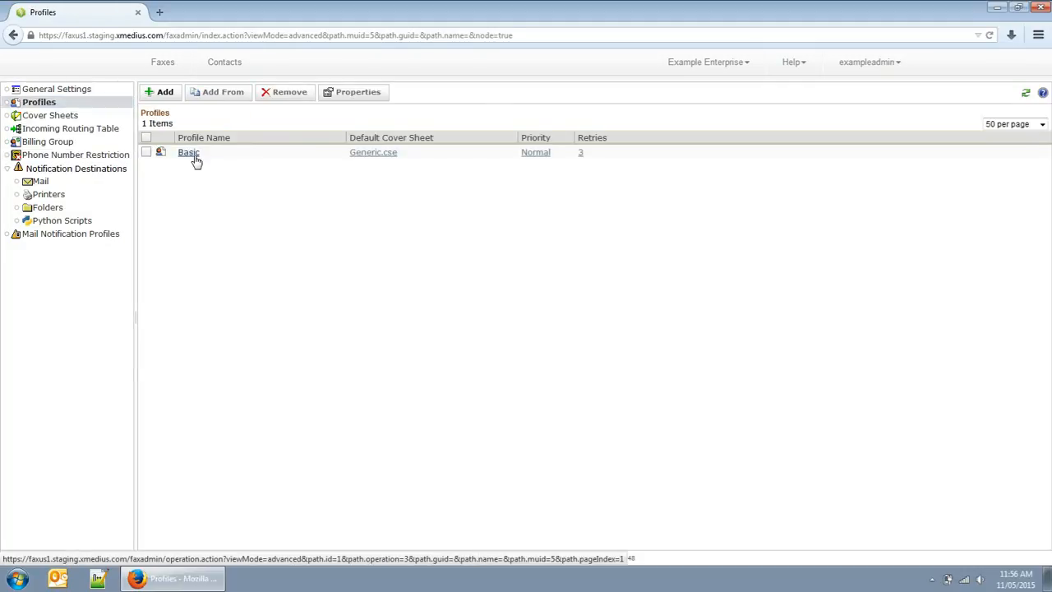
left_click(193, 157)
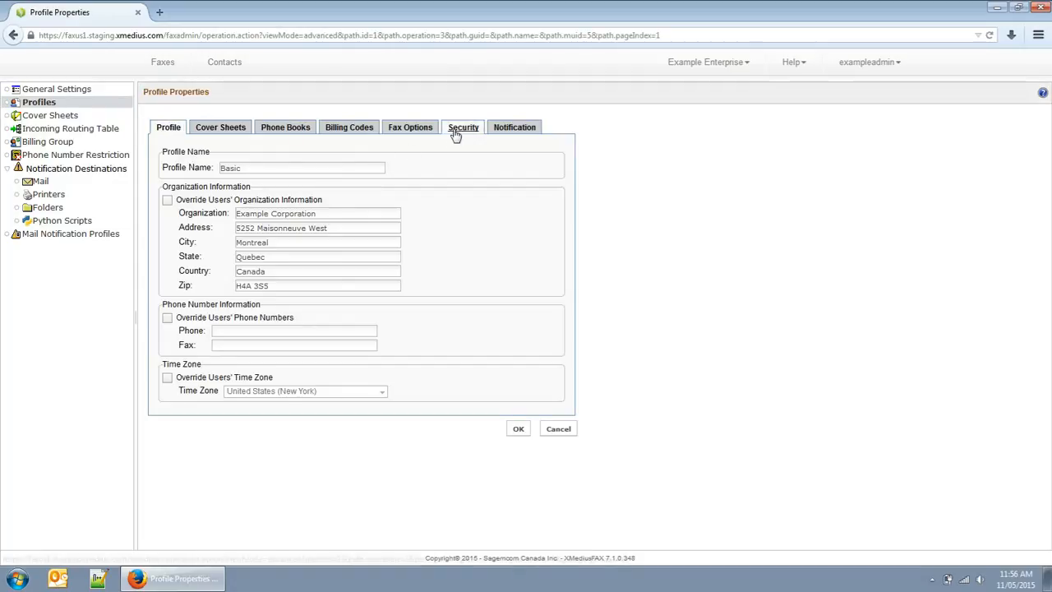
left_click(456, 134)
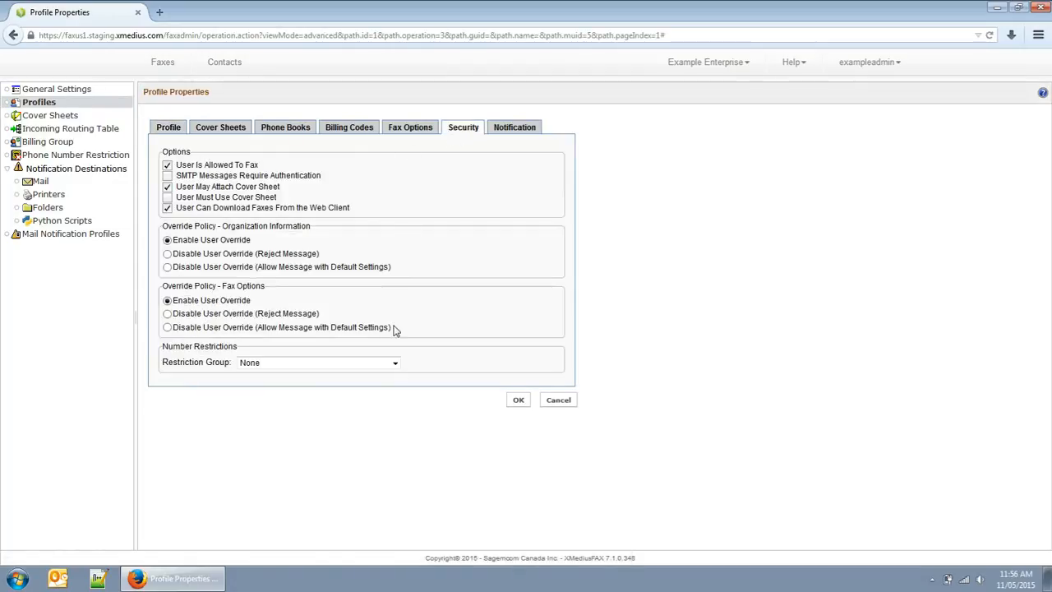
left_click(394, 362)
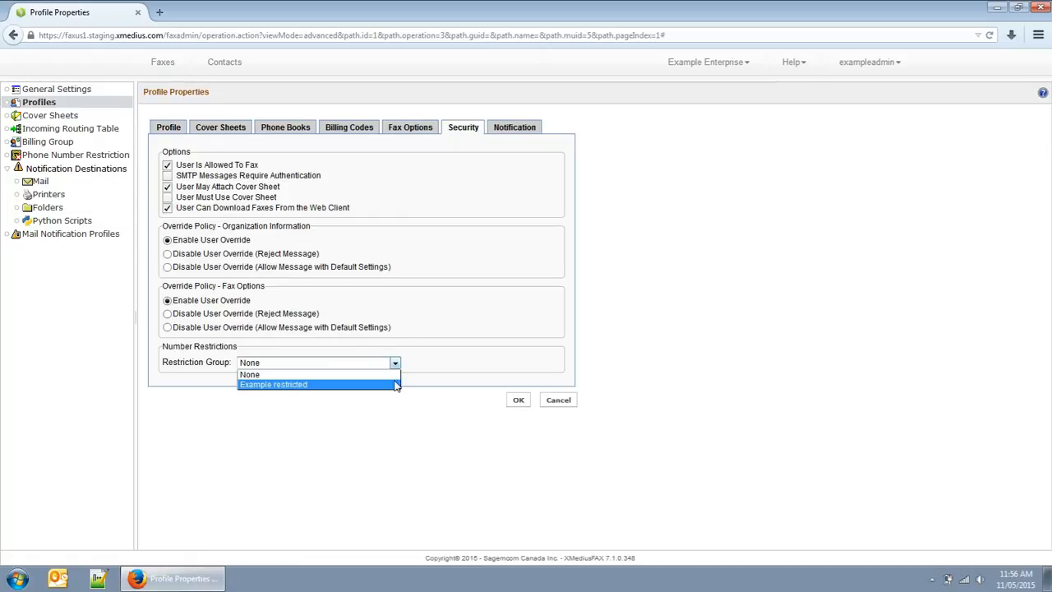
left_click(392, 385)
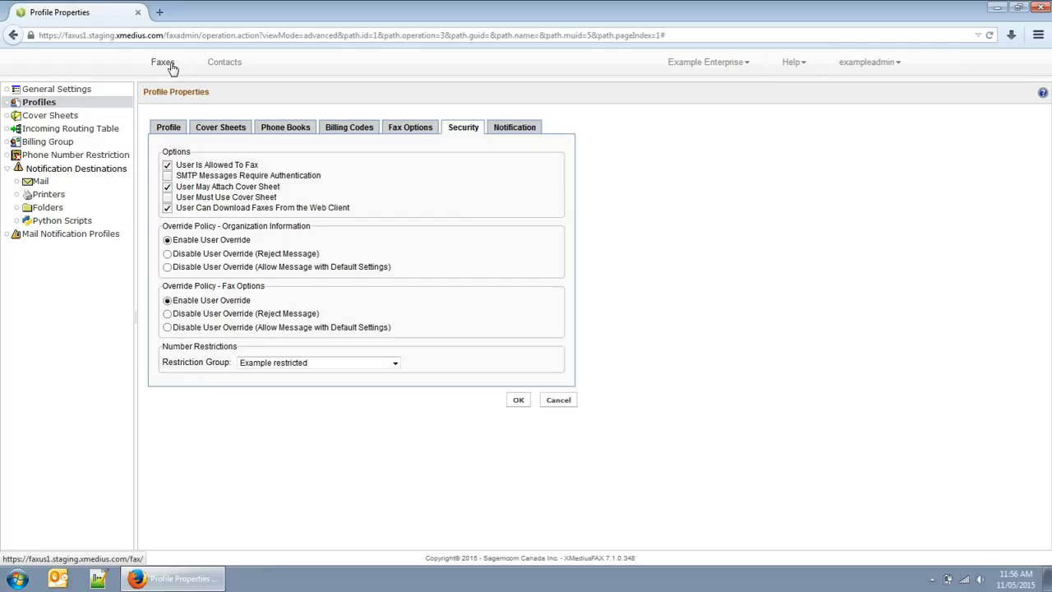
Step: Review the notification settings in the Basic profile's fax options, including Notify Failed and Notify Inbound Success
left_click(410, 132)
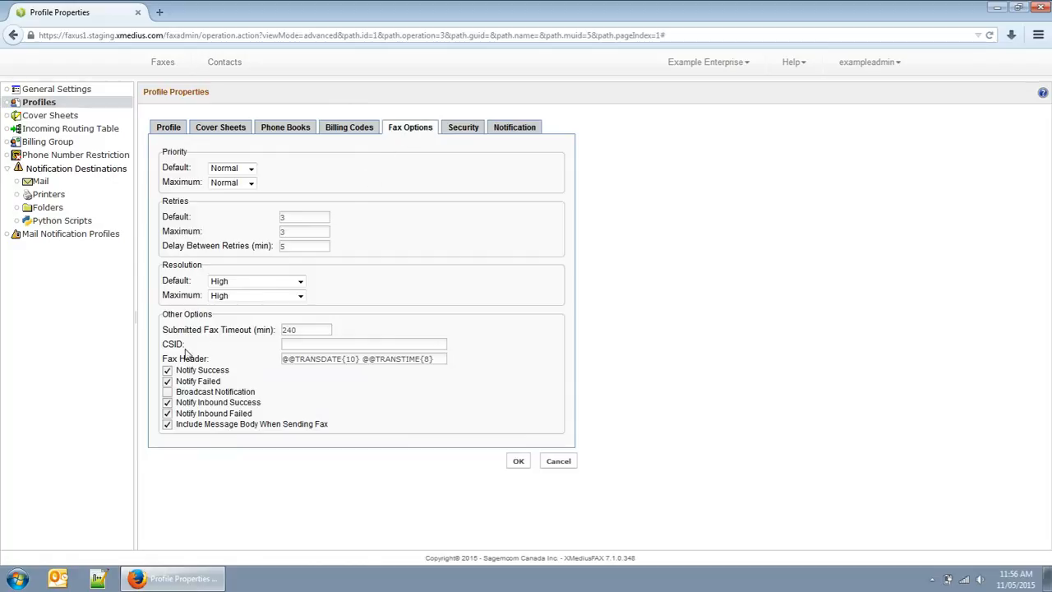
left_click(168, 382)
left_click(167, 402)
Step: Open the Basic mail notification profile and examine the available message body formats and attachment formats
left_click(100, 237)
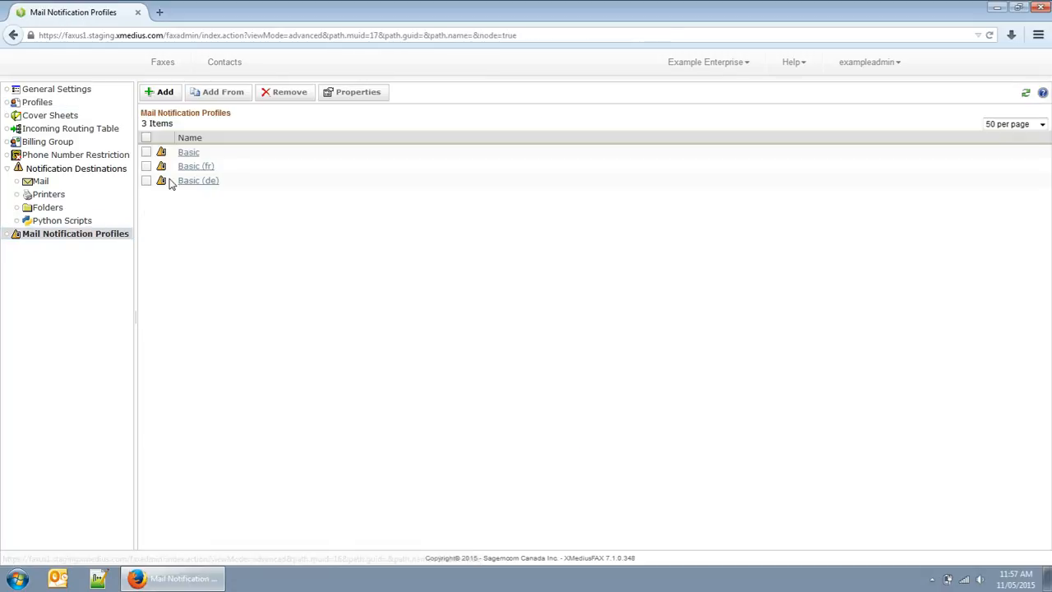
left_click(193, 155)
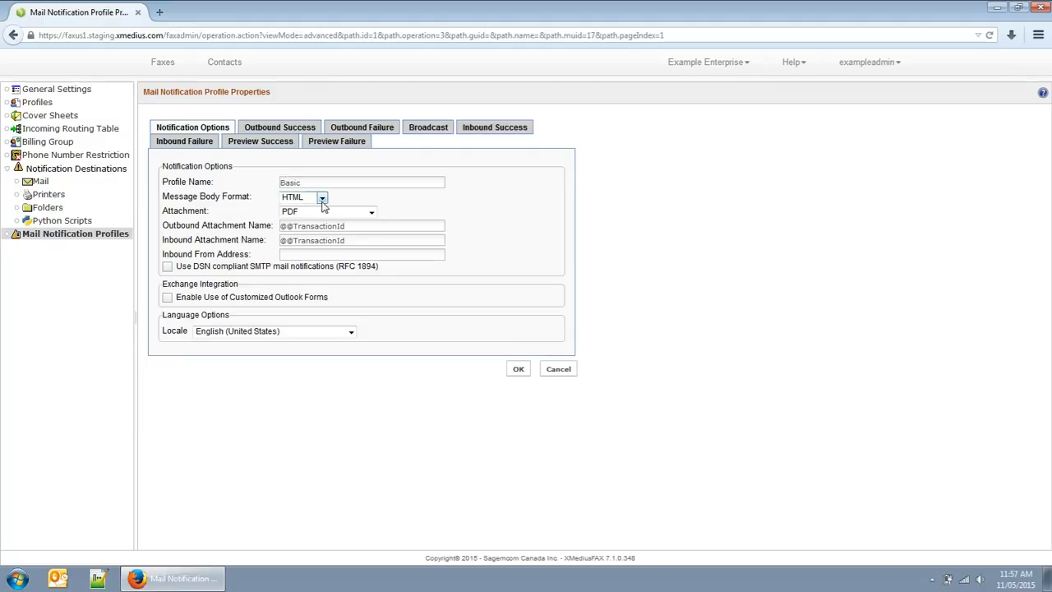
left_click(322, 200)
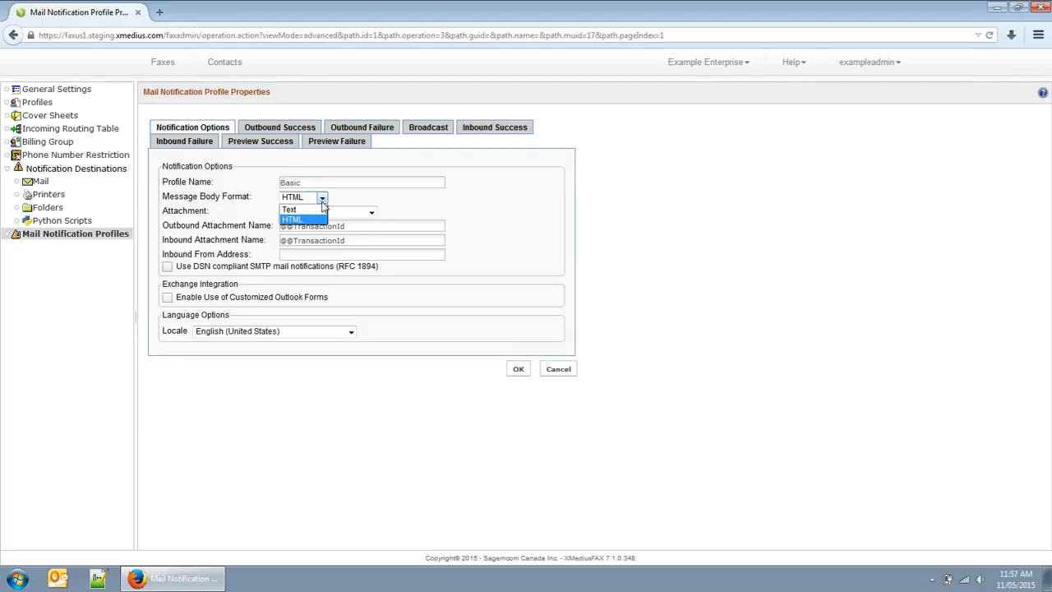
left_click(341, 205)
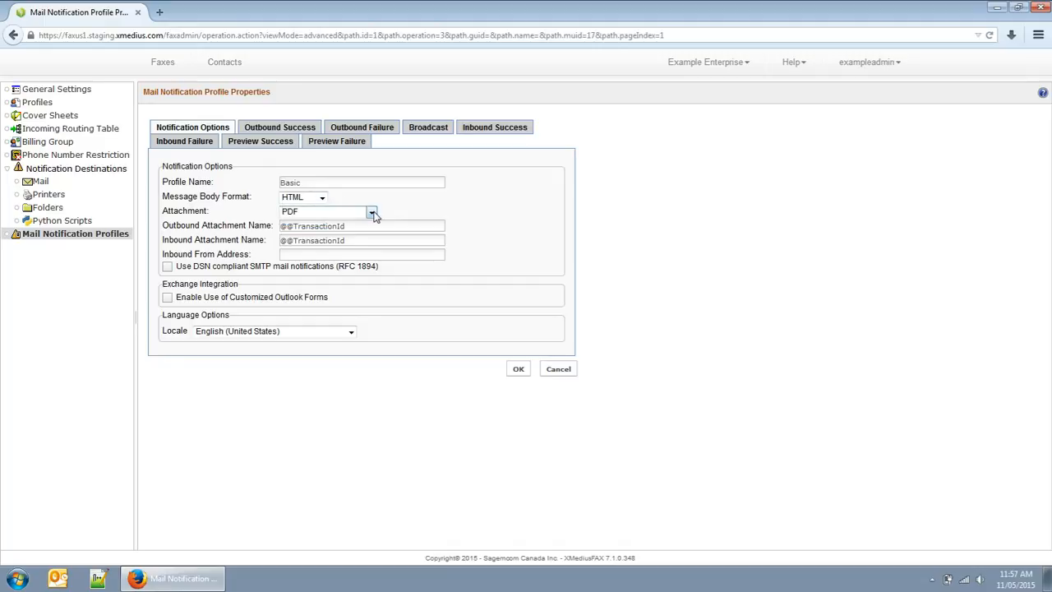
left_click(372, 212)
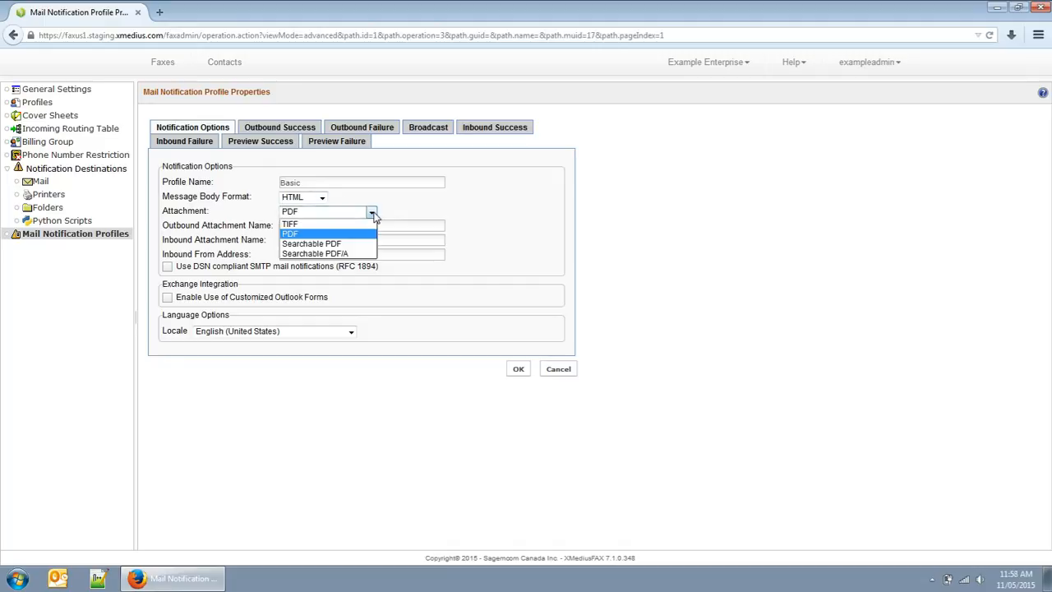
left_click(303, 129)
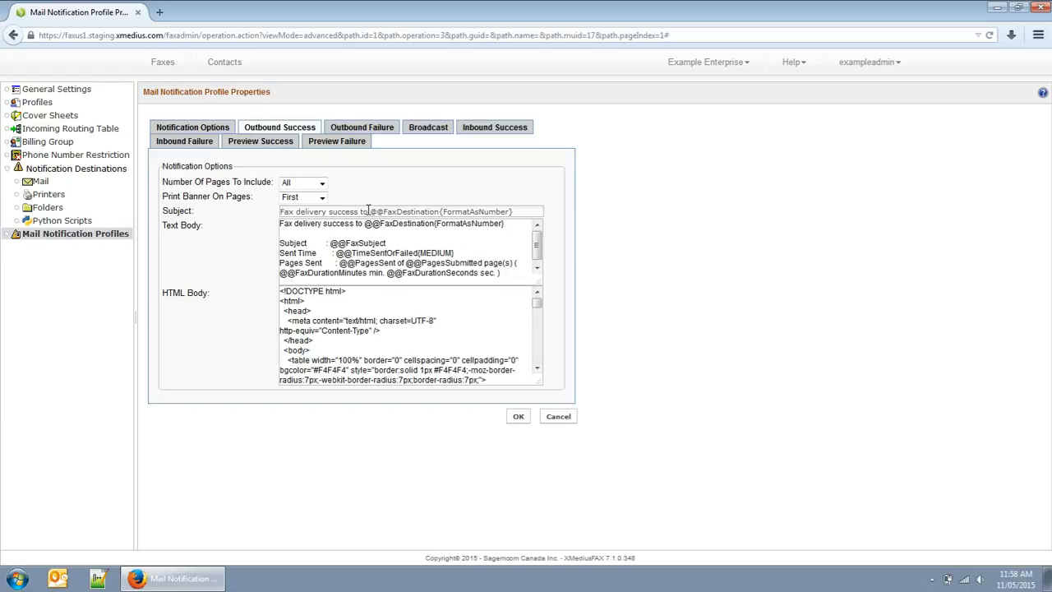
left_click_drag(371, 211, 528, 212)
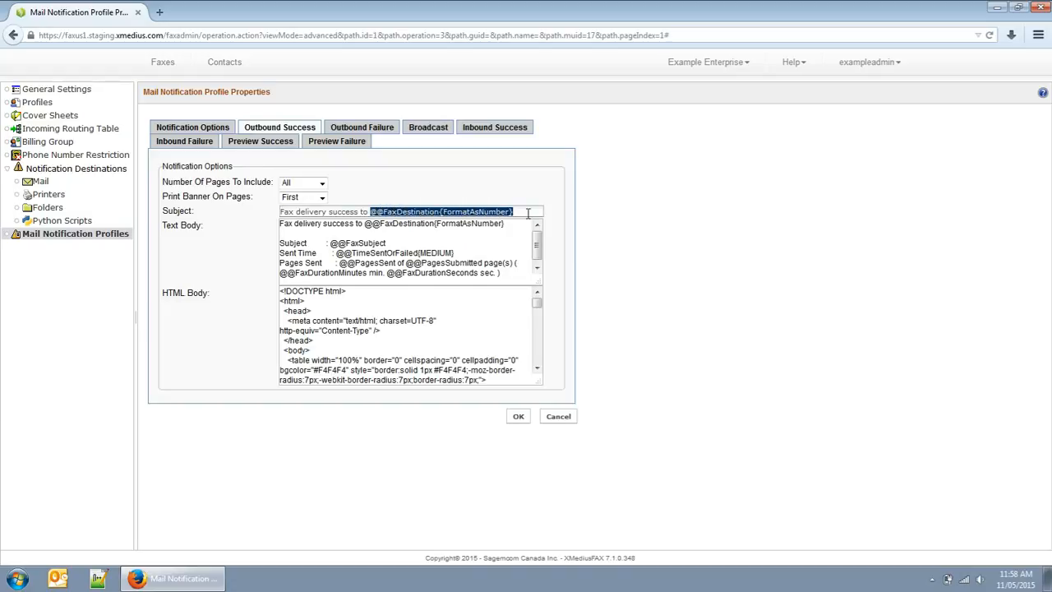
Step: Examine the choices for the number of pages to include in the Outbound Success notification
left_click(323, 184)
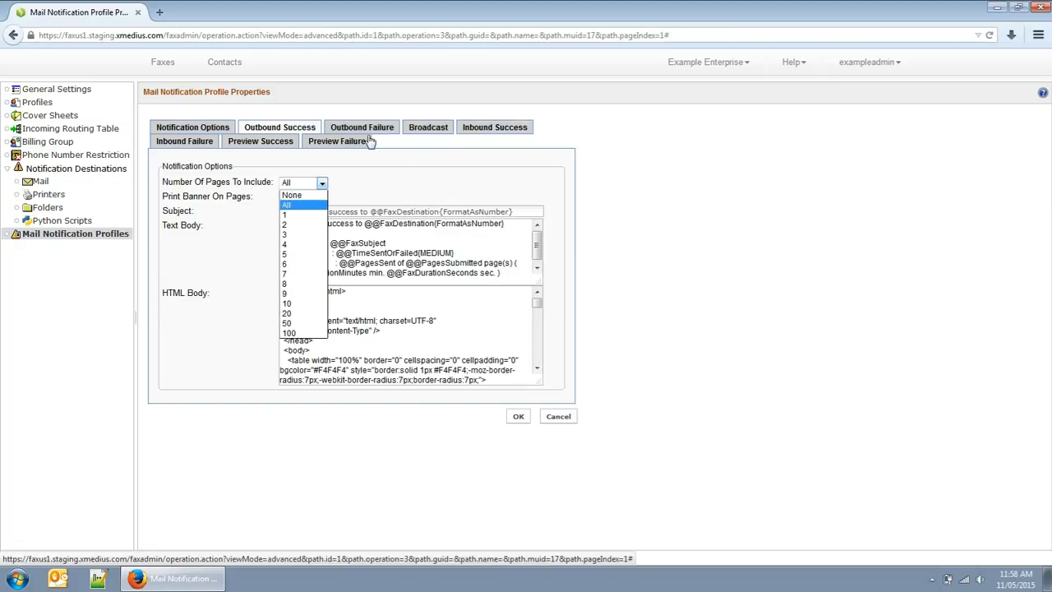
Step: In the Basic profile's notification settings, search for destinations of type User and add the non-admin user to the outbound notification destinations
left_click(58, 107)
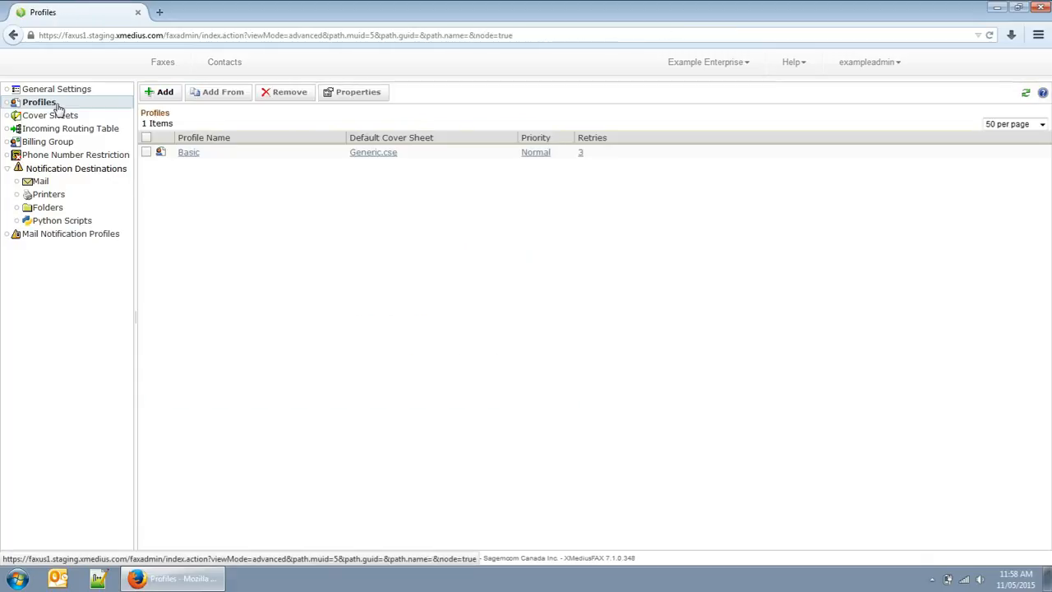
left_click(188, 155)
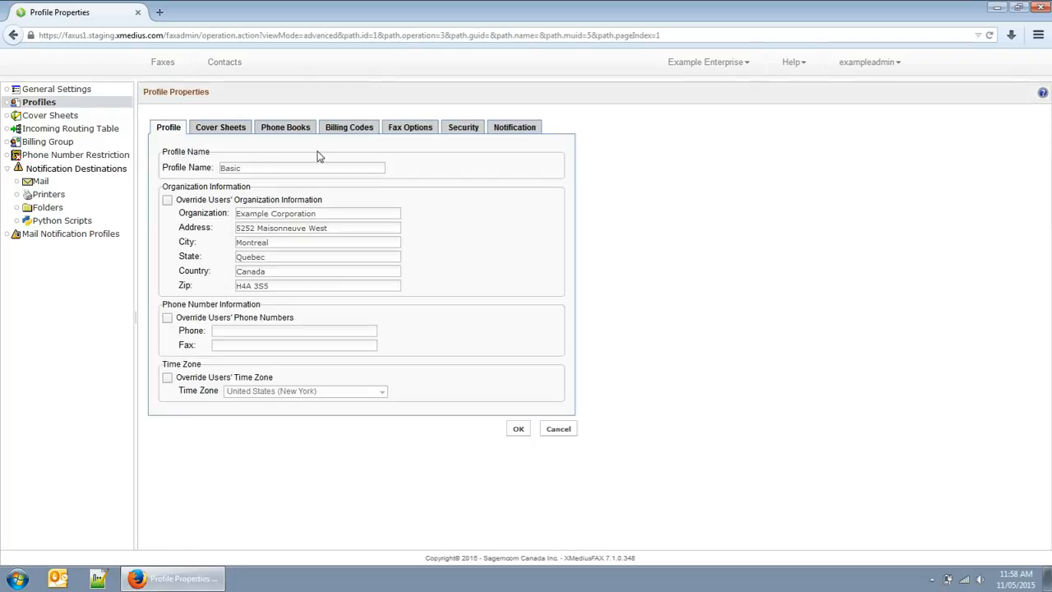
left_click(512, 128)
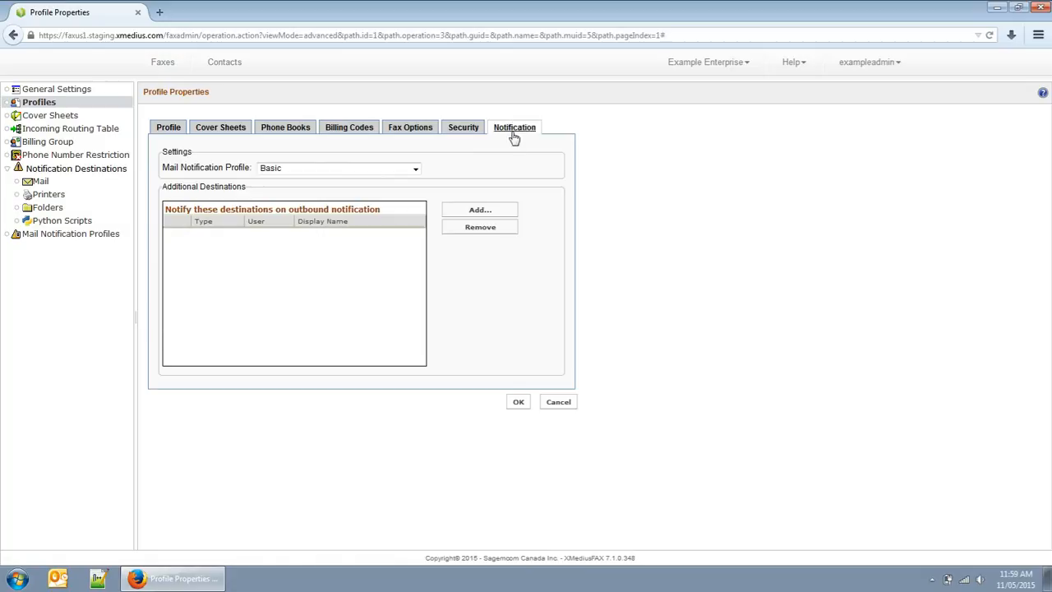
left_click(507, 211)
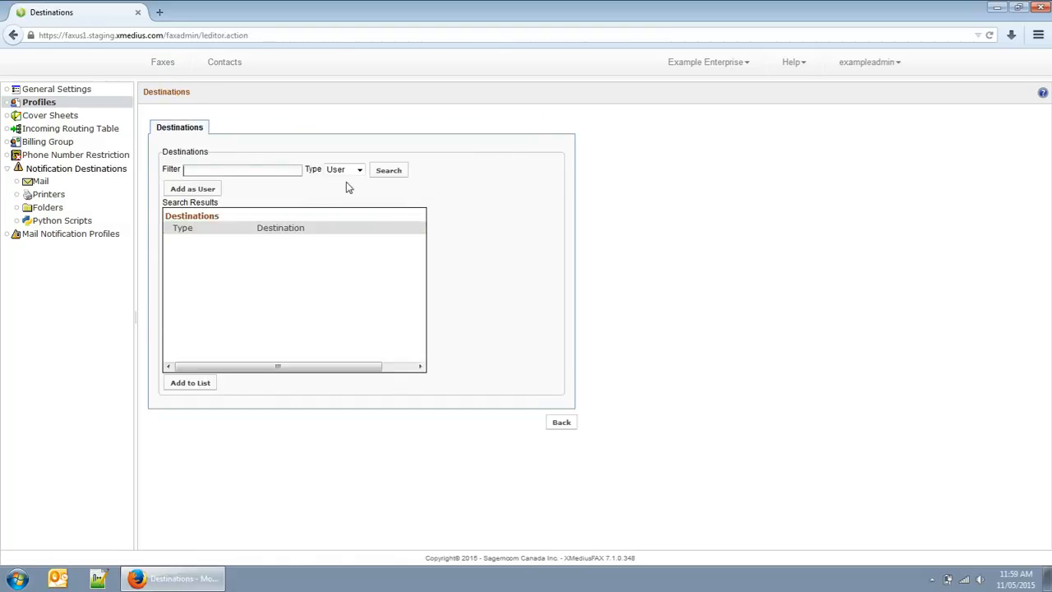
left_click(359, 170)
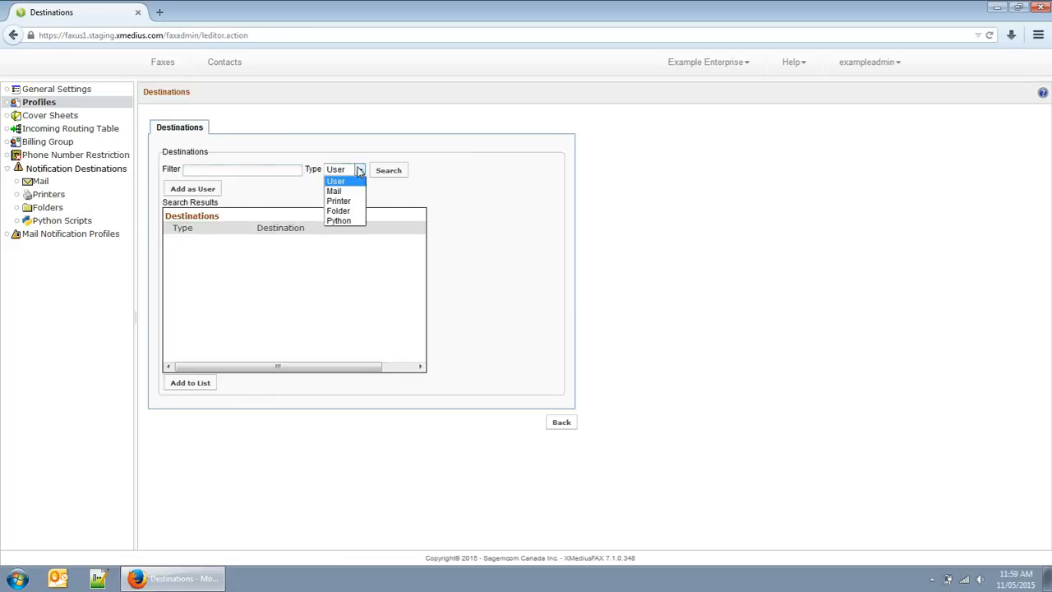
left_click(358, 185)
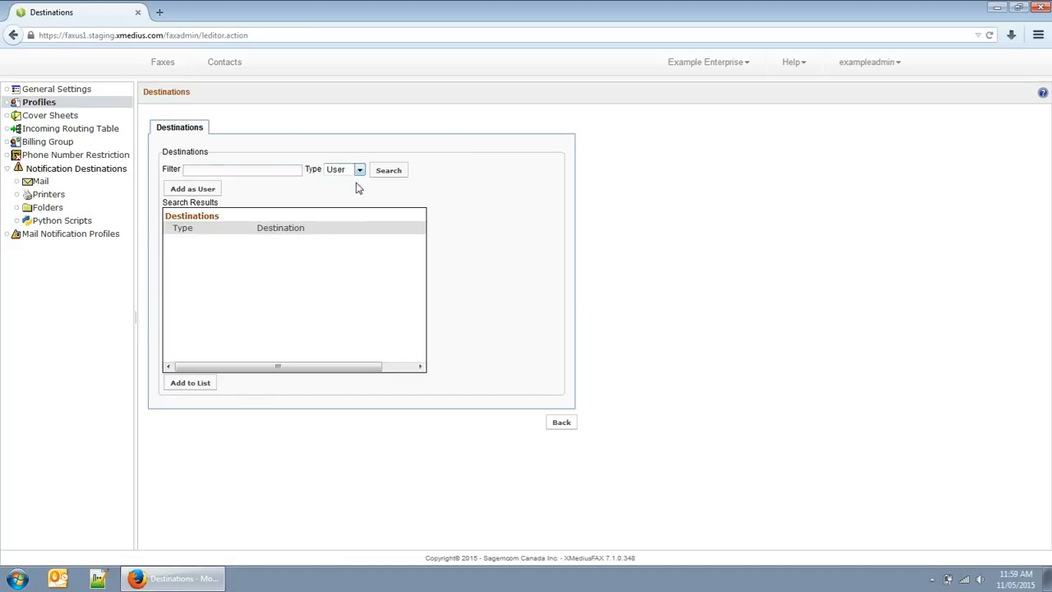
left_click(380, 174)
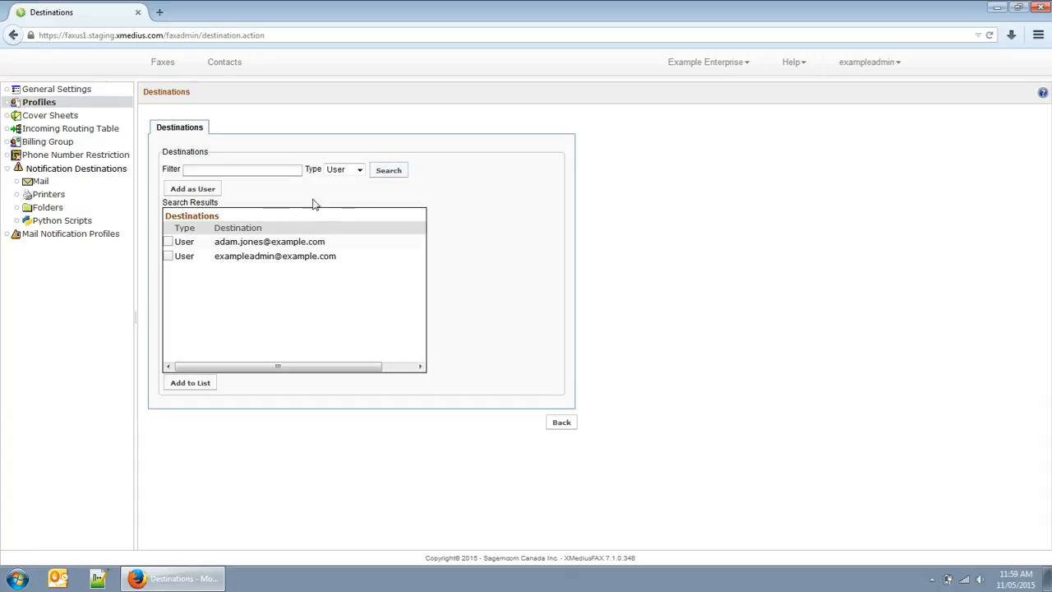
left_click(167, 241)
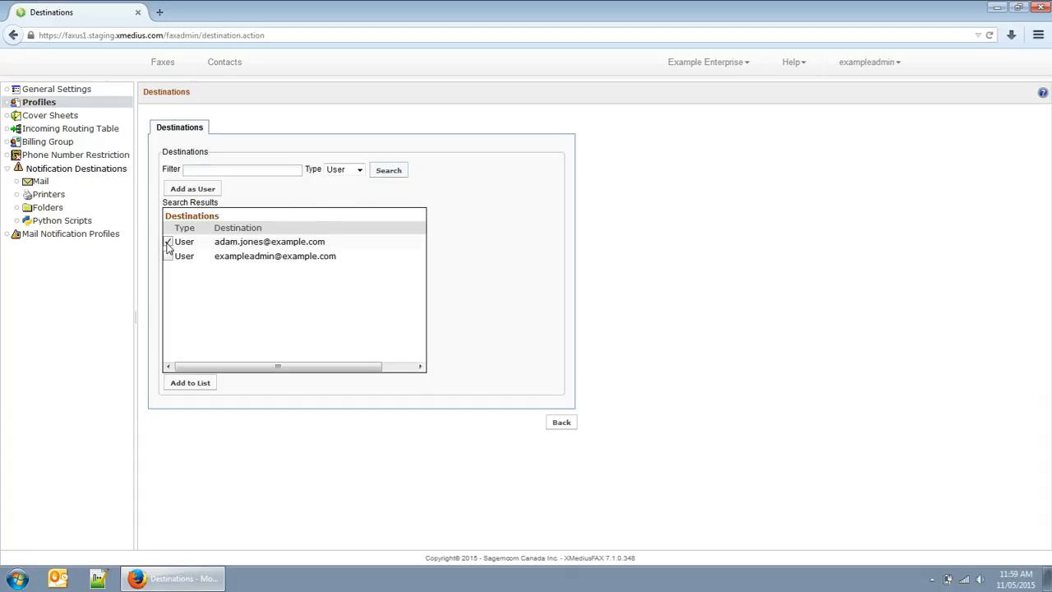
left_click(182, 392)
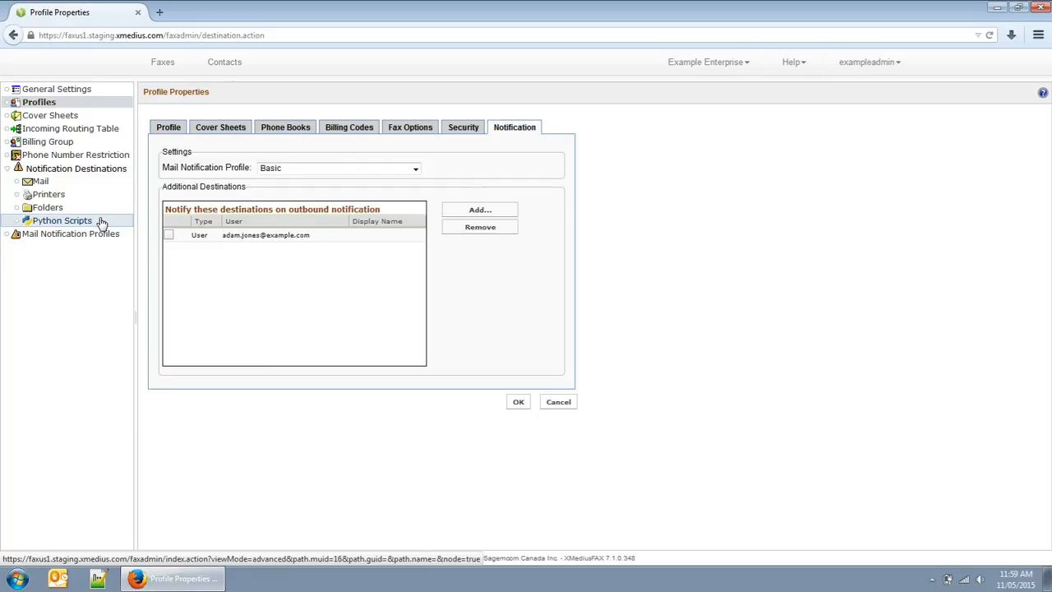
Step: Open the enterprise's listed fax number for editing, try its Shared and Individual display sharing options, and leave without saving
left_click(745, 68)
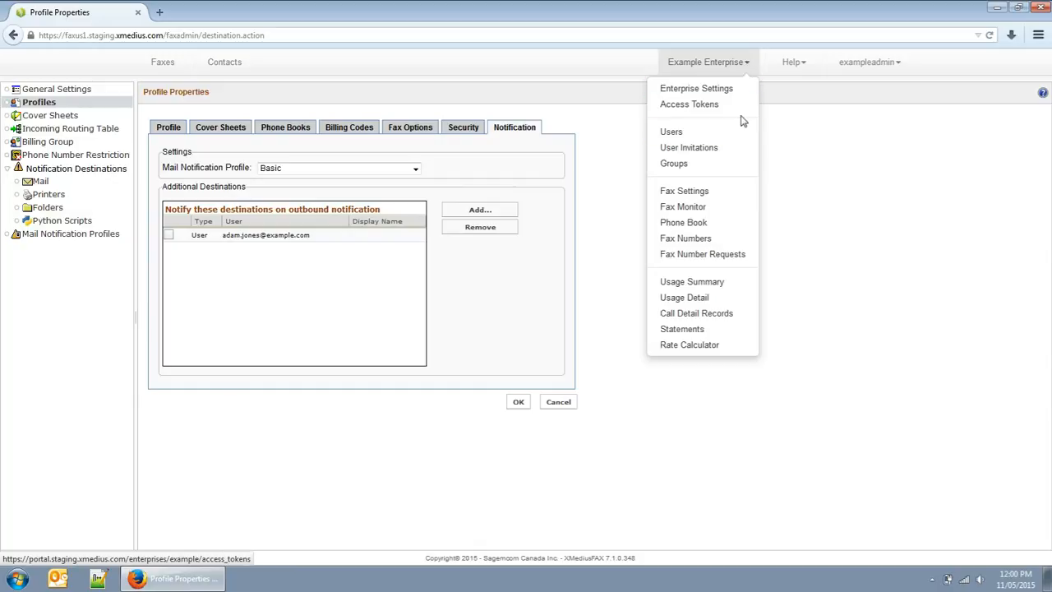
left_click(745, 243)
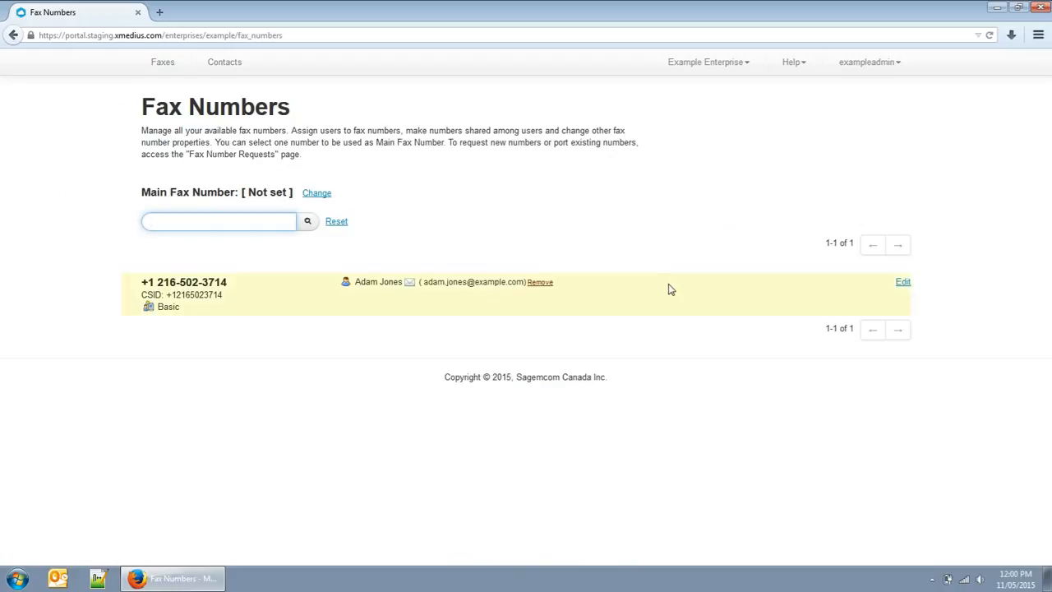
left_click(904, 284)
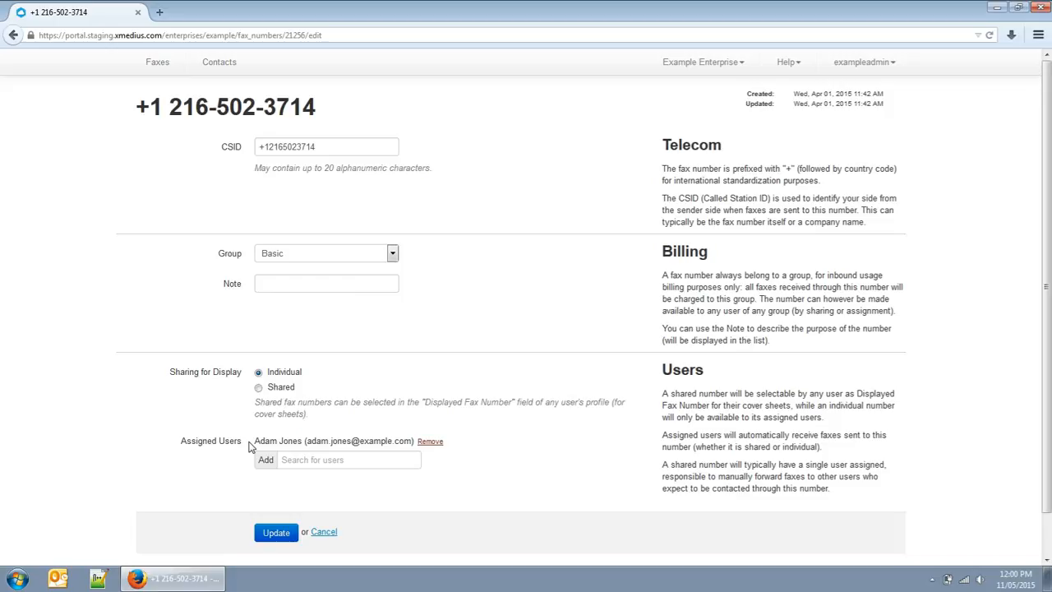
left_click(259, 394)
left_click(258, 376)
left_click(322, 533)
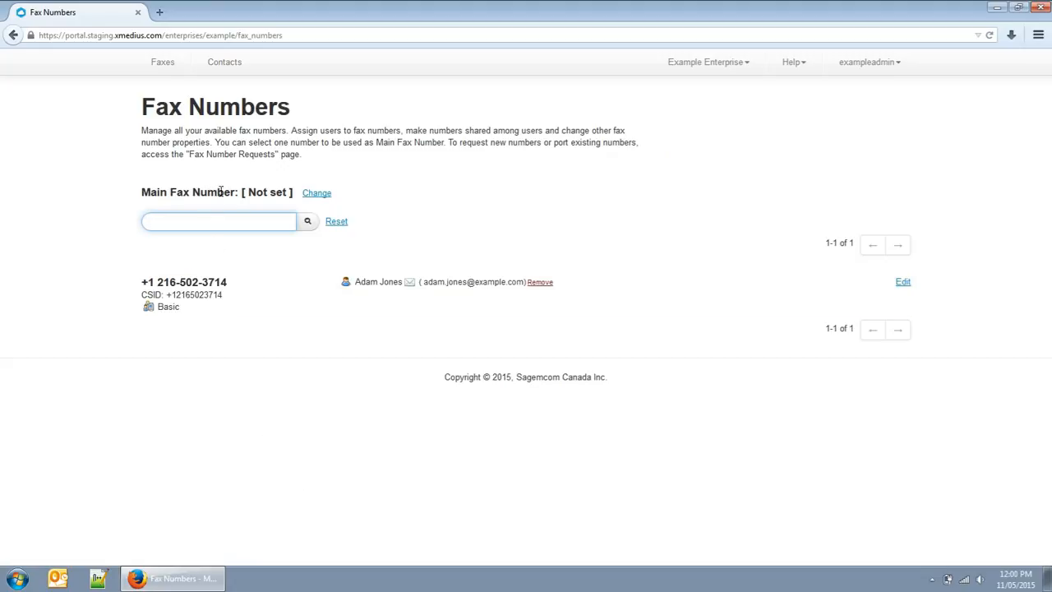
Step: Open the enterprise's Fax Number Requests page to view the options for requesting new numbers or porting existing ones
left_click(742, 69)
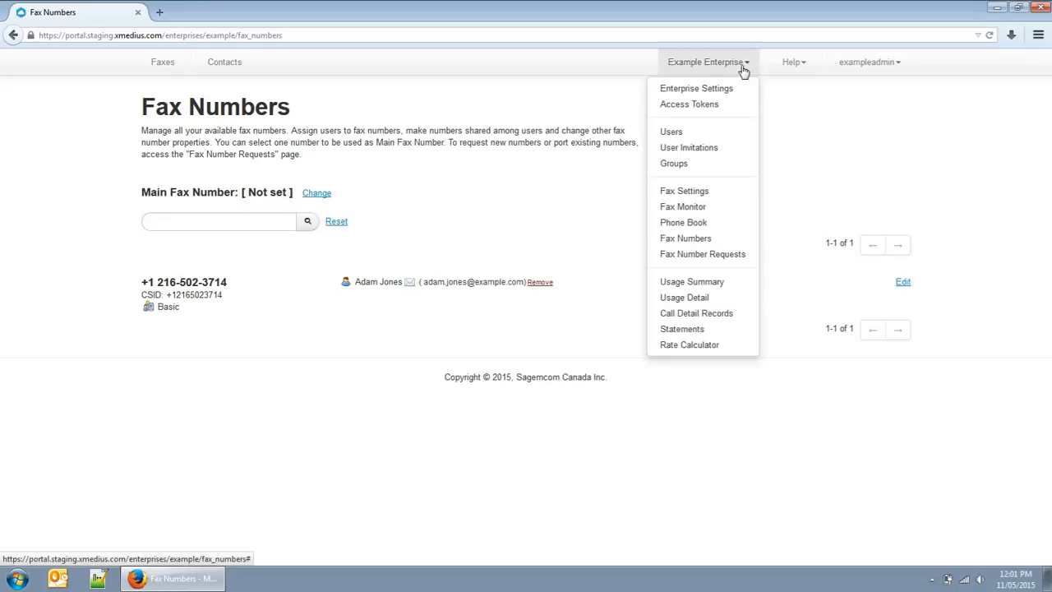
left_click(751, 260)
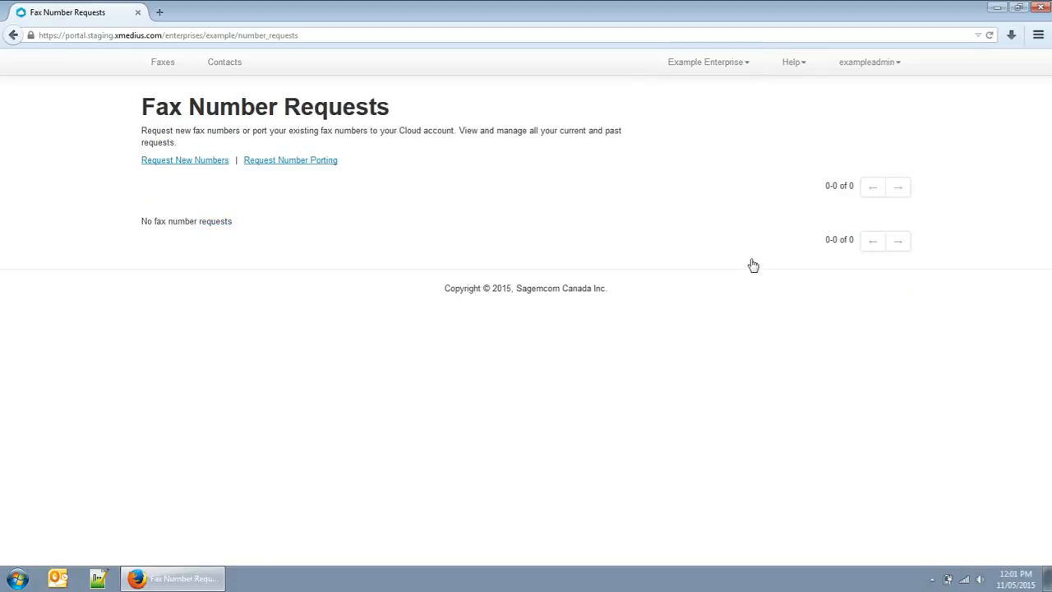